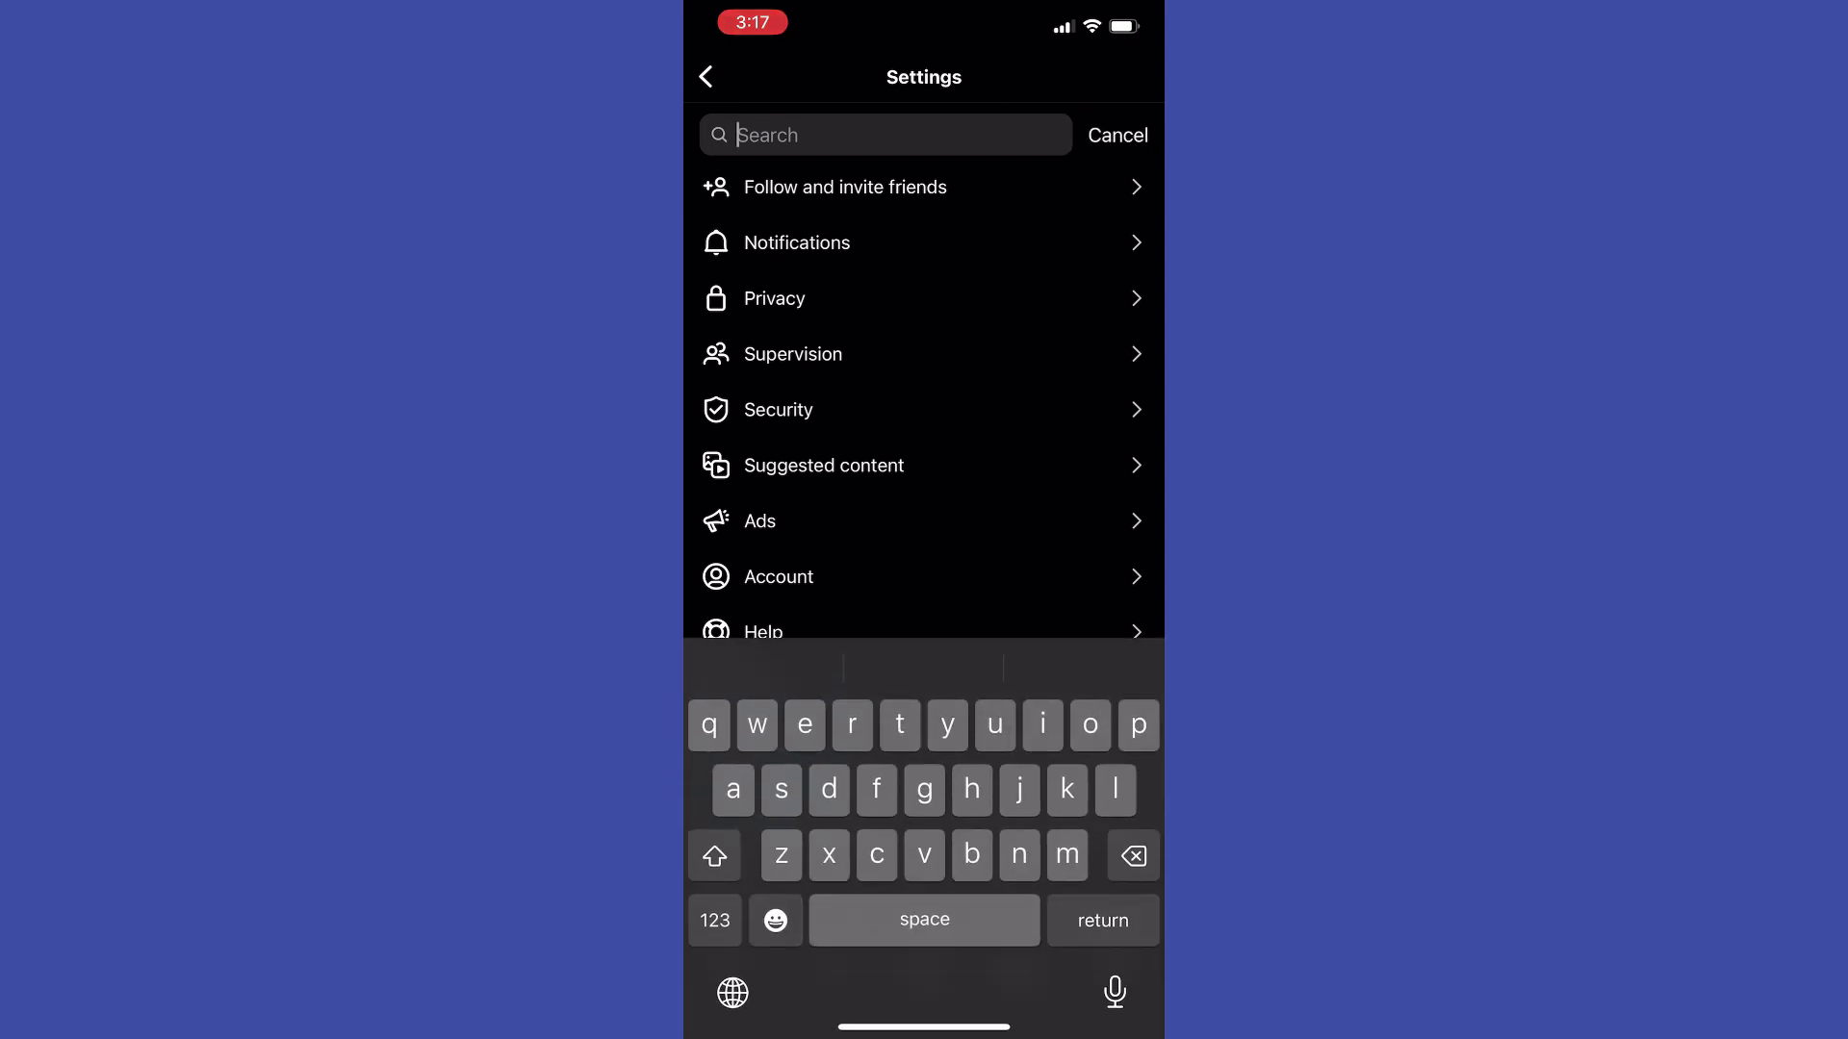
pyautogui.write('ac')
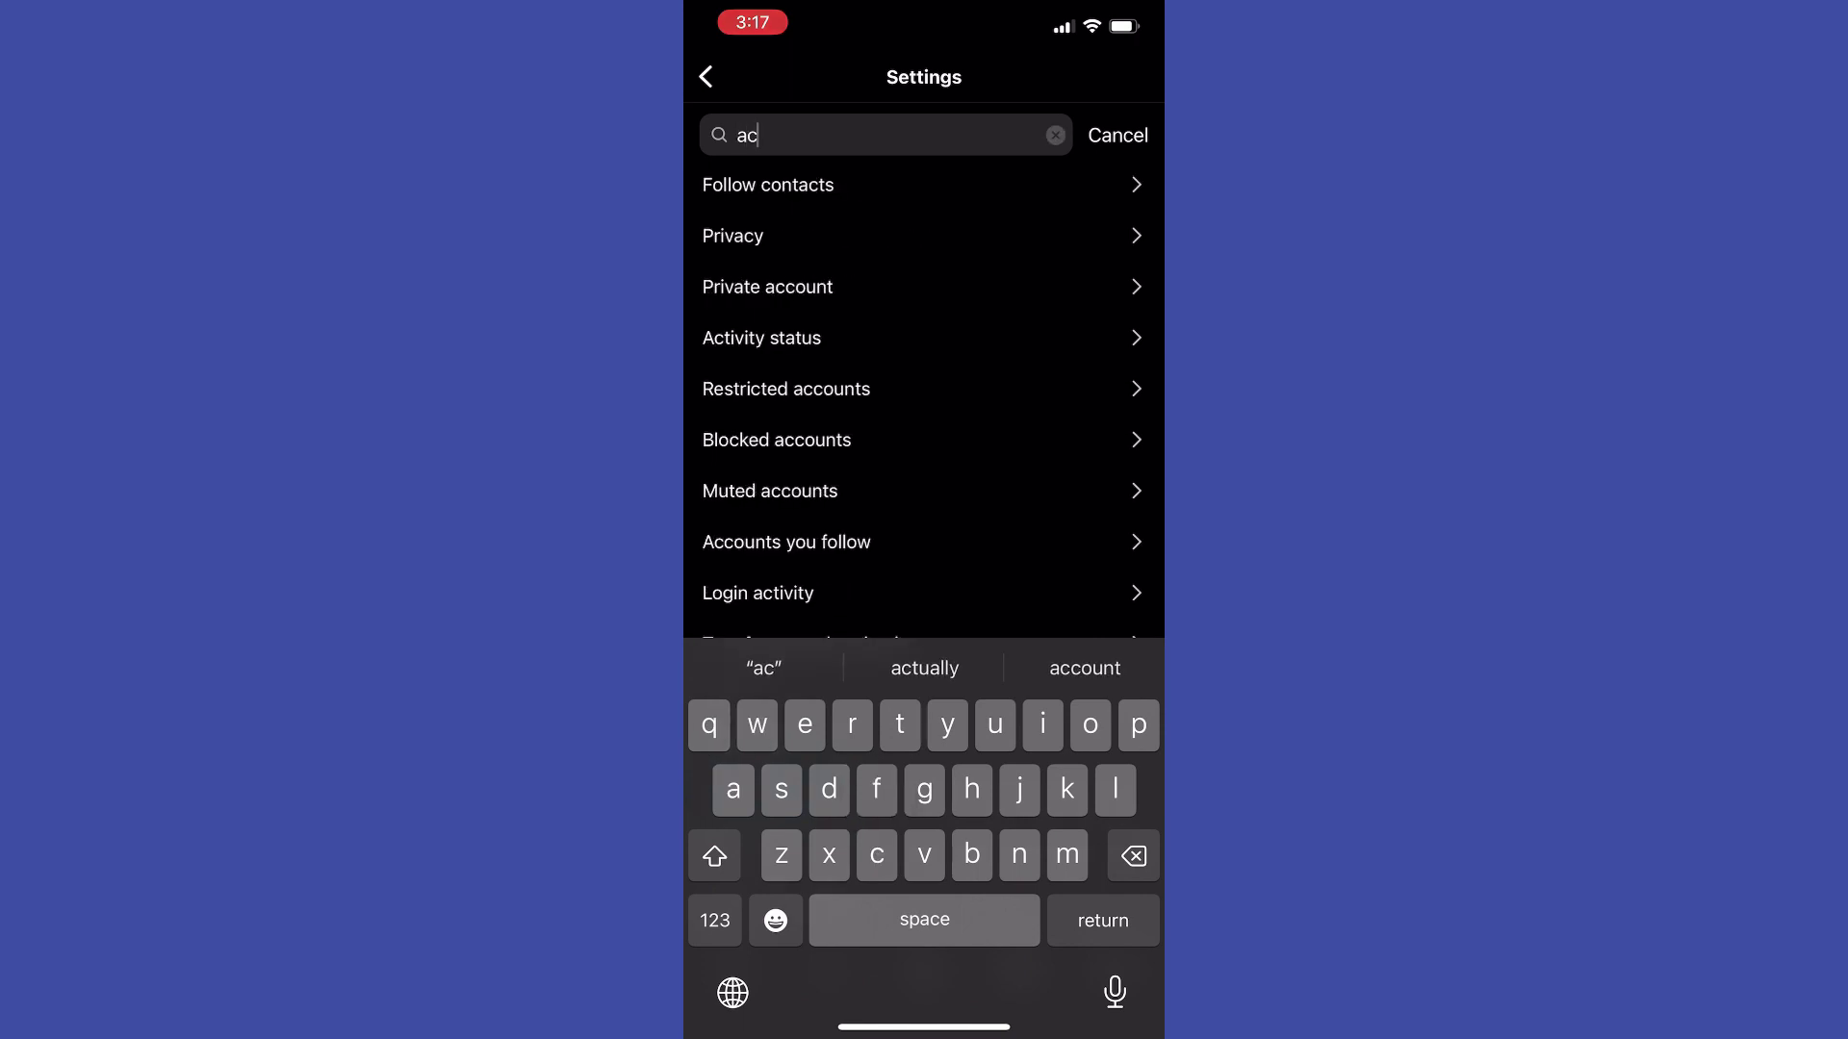
pyautogui.write('t')
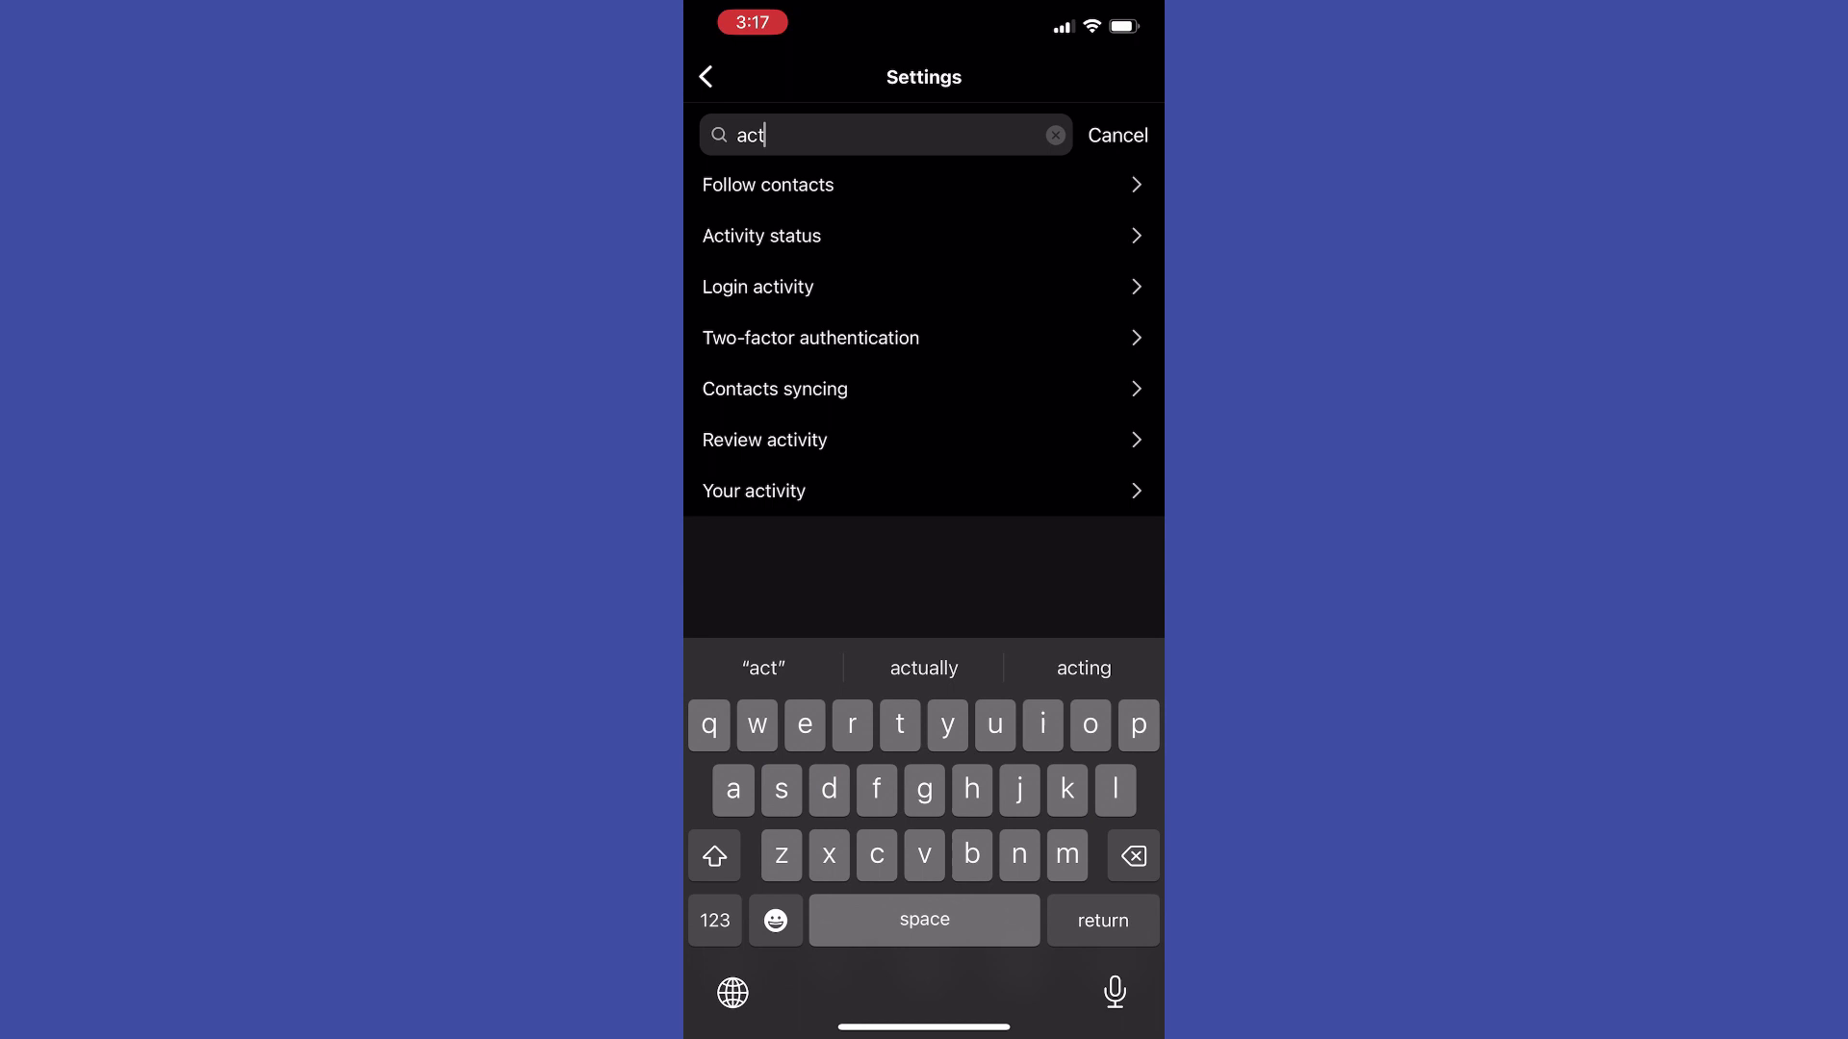
# - View the Activity status setting, then return to the Home feed and pull down to refresh it
pyautogui.click(762, 236)
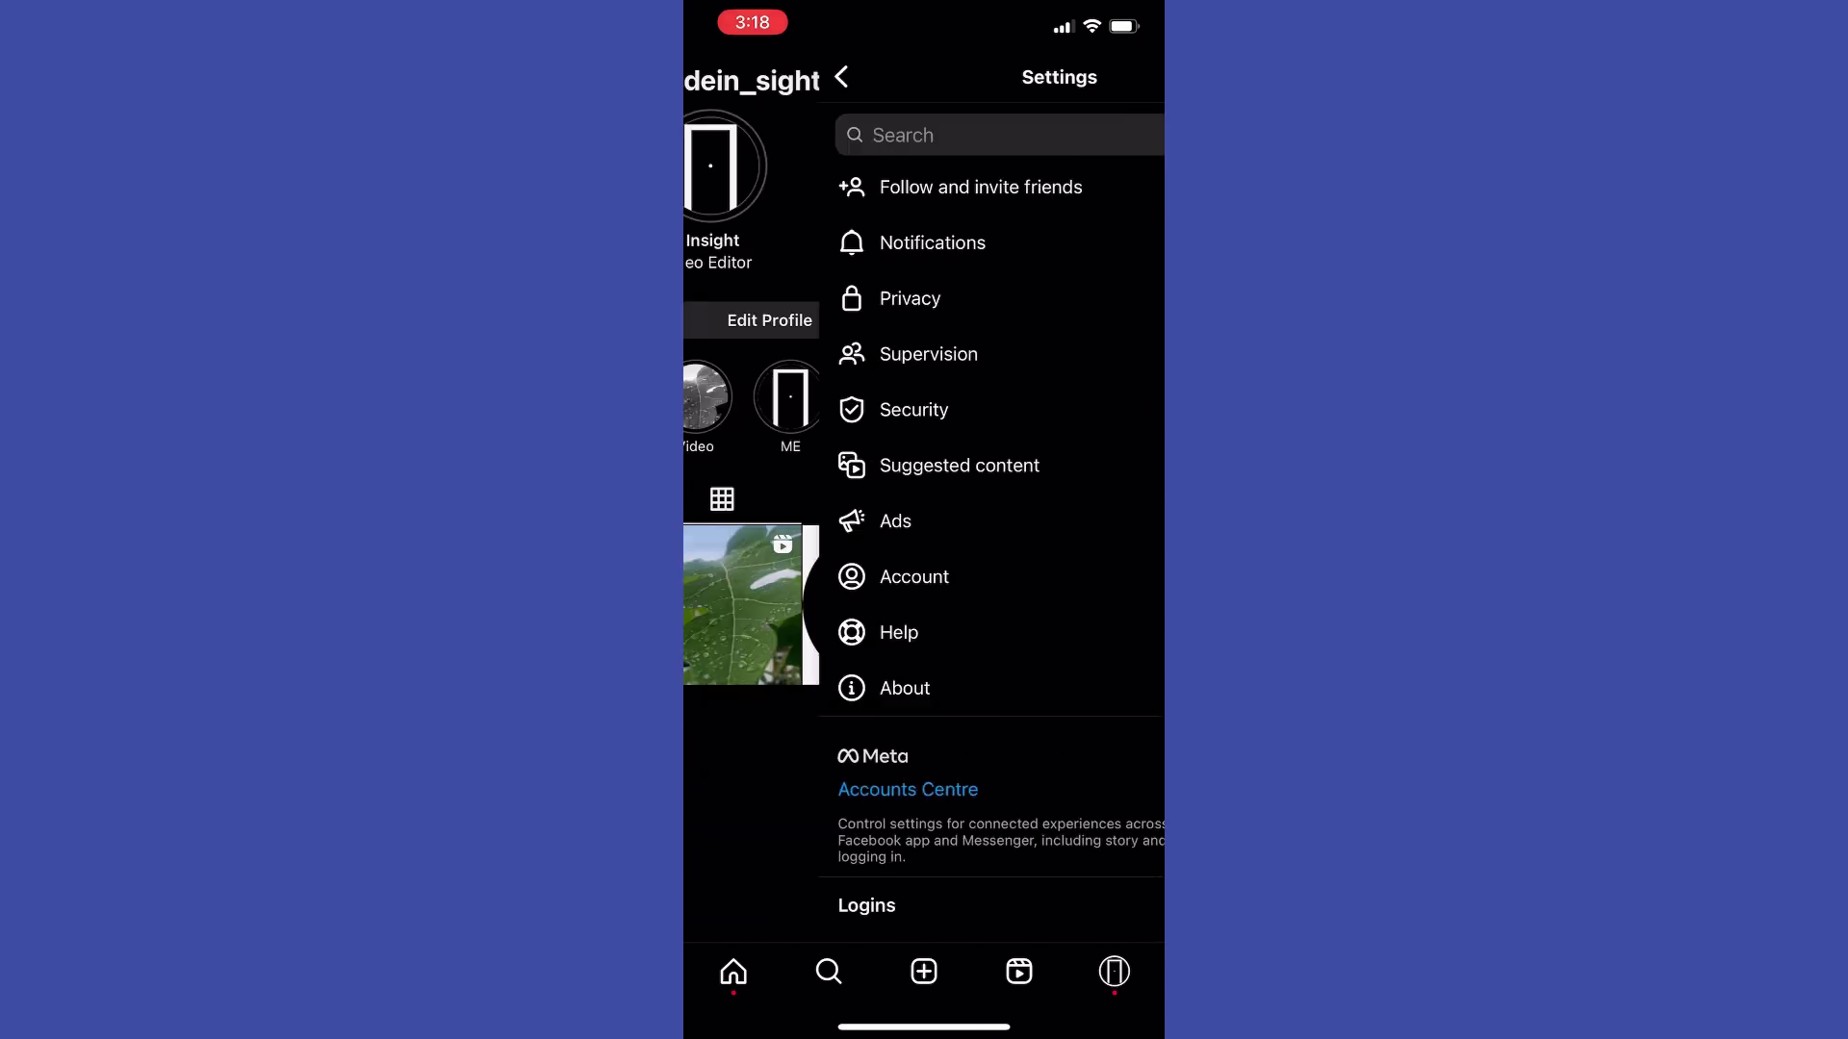
pyautogui.click(733, 972)
pyautogui.moveTo(924, 433); pyautogui.dragTo(925, 577)
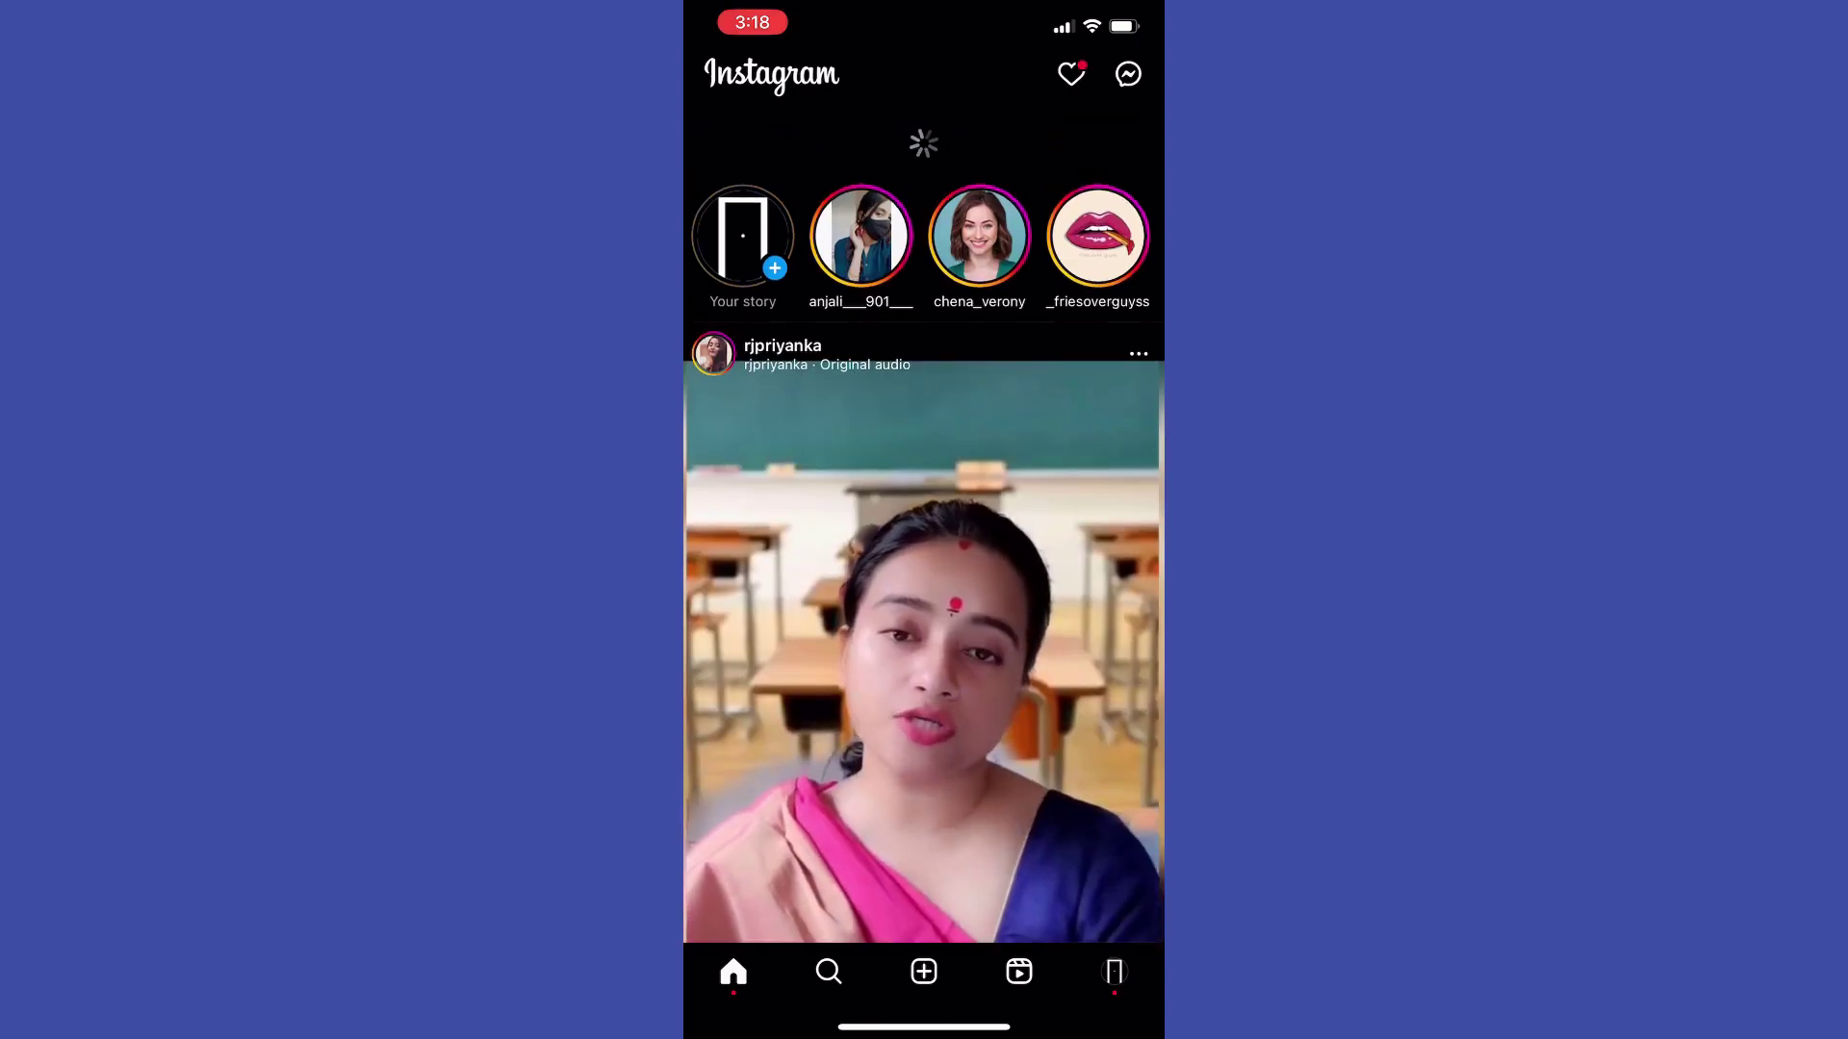